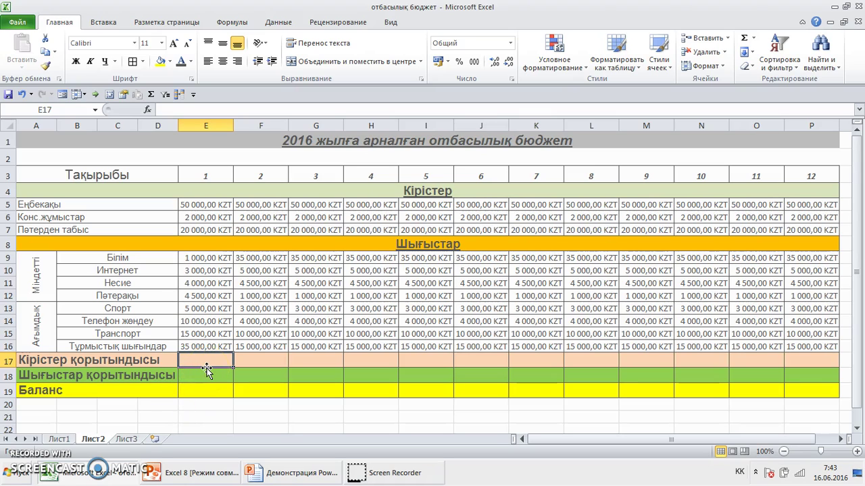
Step: Switch the keyboard layout to English and enter the formula =50000+2000+20000 in cell E17, the first month's income total
key("alt+shift")
type("=")
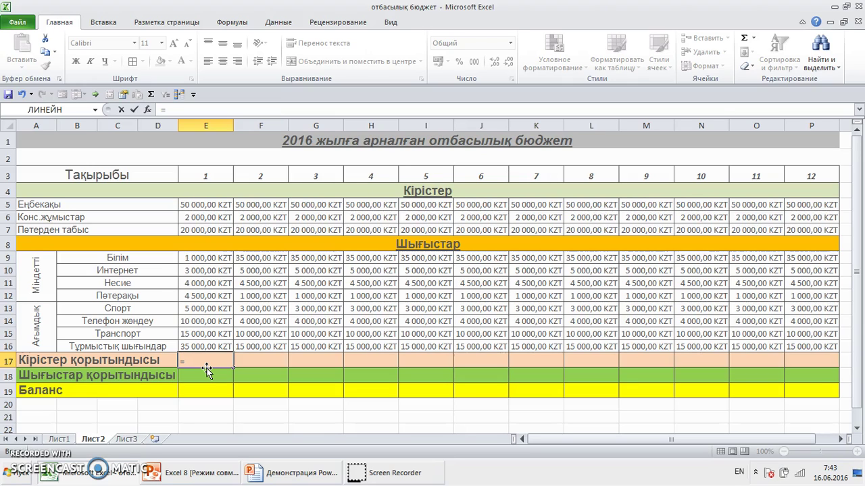
type("50000+")
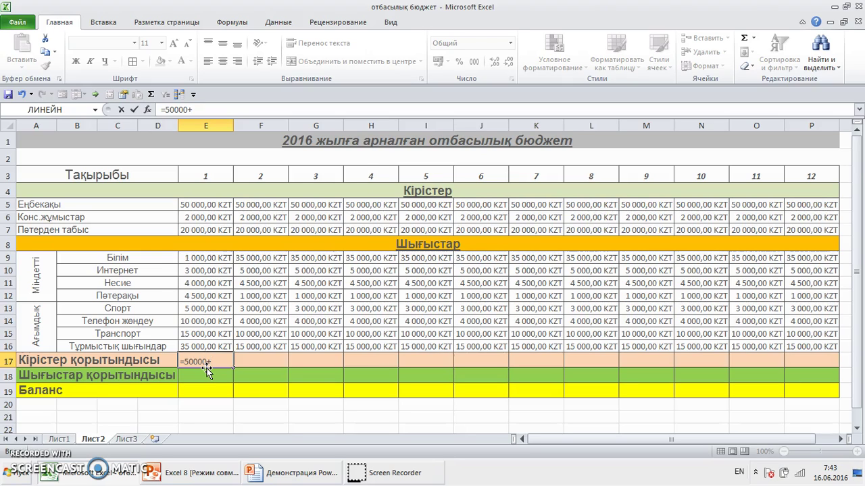
type("2000+20000")
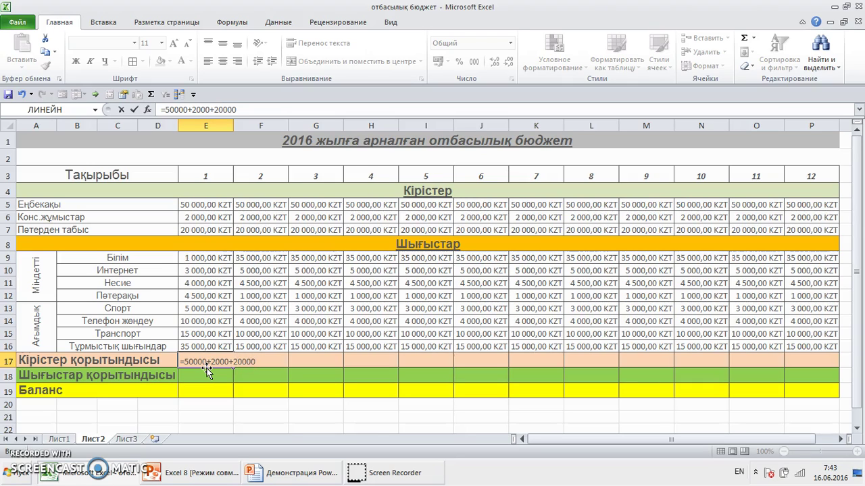
key("Return")
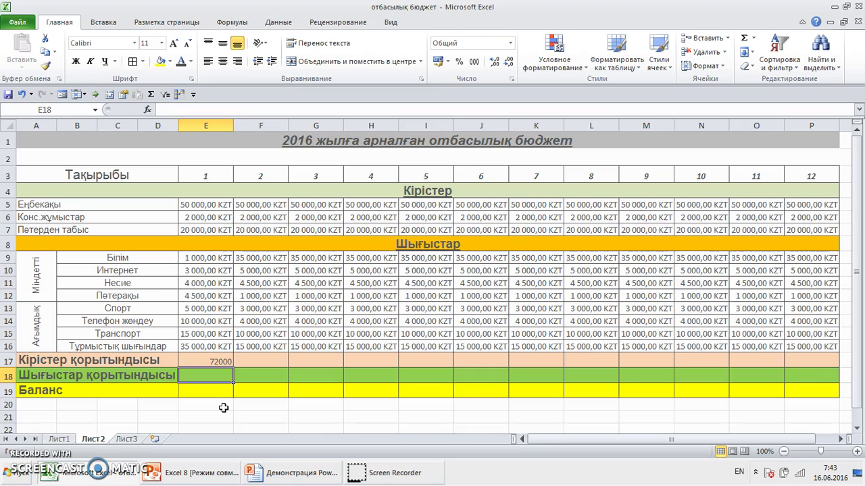
Step: Enter the formula =1000+3000+4000+4500+5000+10000+15000+35000 in cell E18 as the first month's expense total
left_click(211, 376)
type("=")
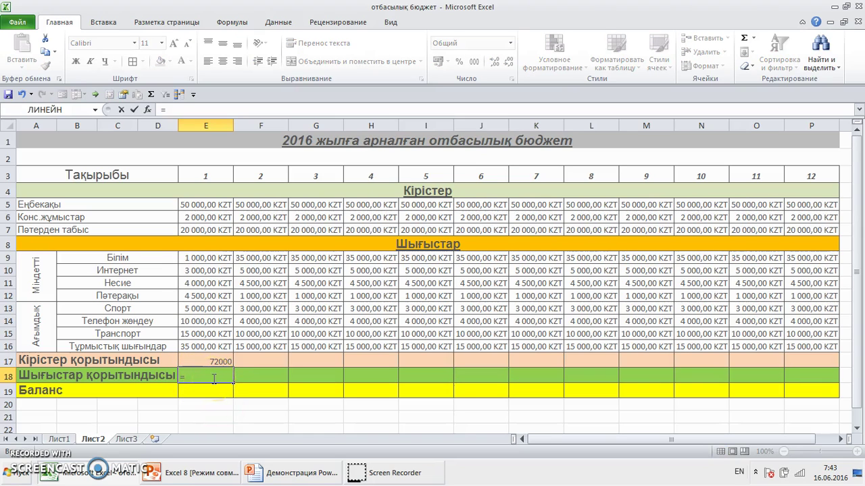
type("1000+30")
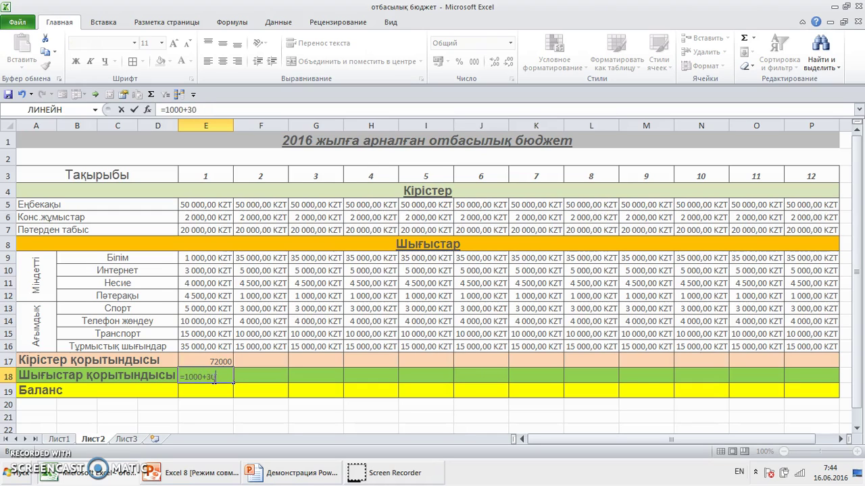
type("00+4000+4500")
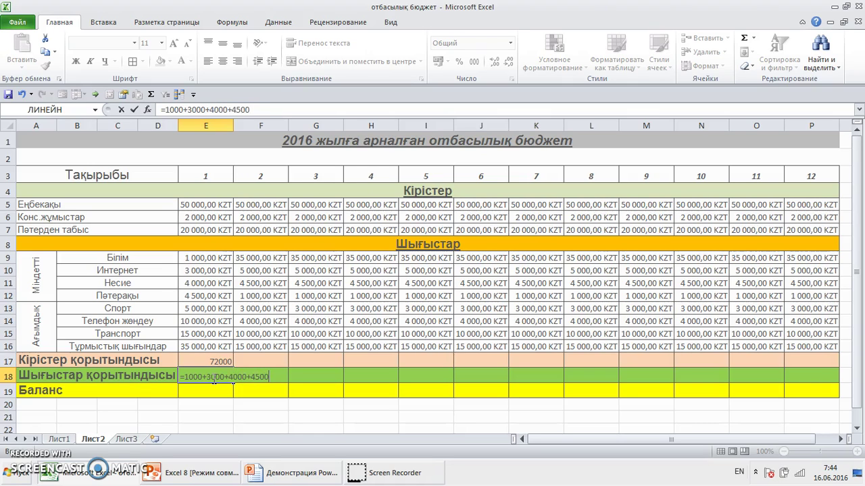
type("+5000+10000+1500")
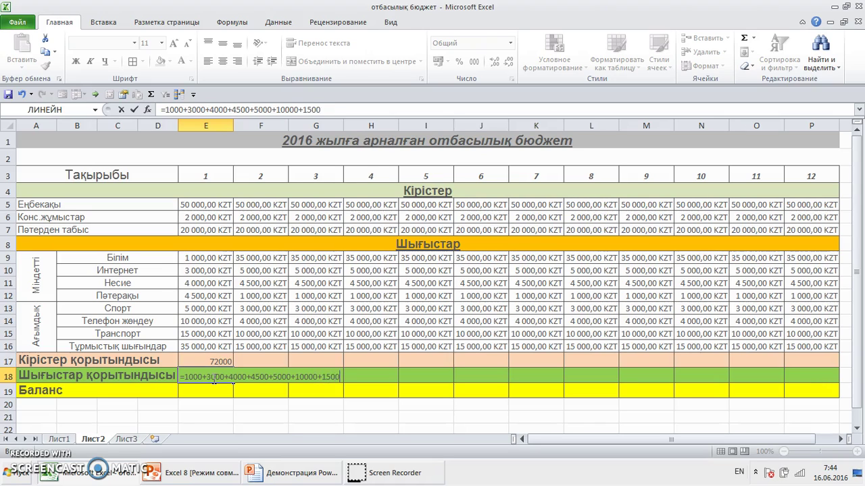
type("0+")
type("35000")
key("Return")
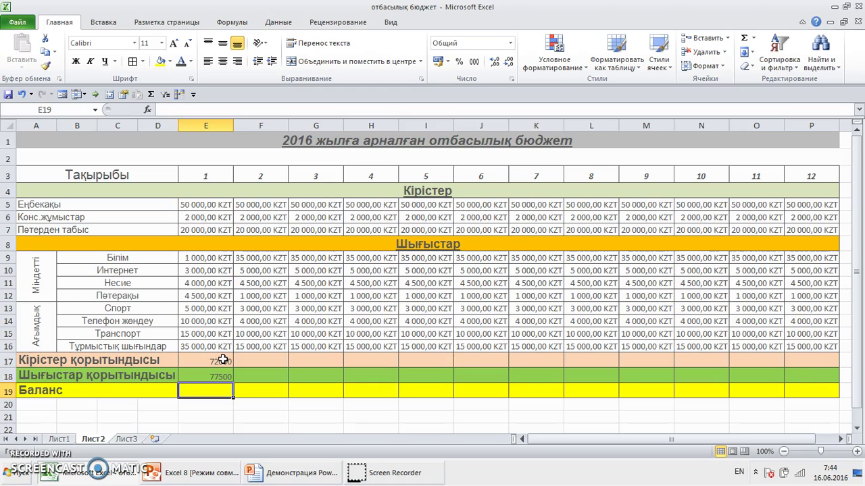
Step: Clear the contents of cells E17:E19 in the first month's column
left_click_drag(223, 360, 222, 385)
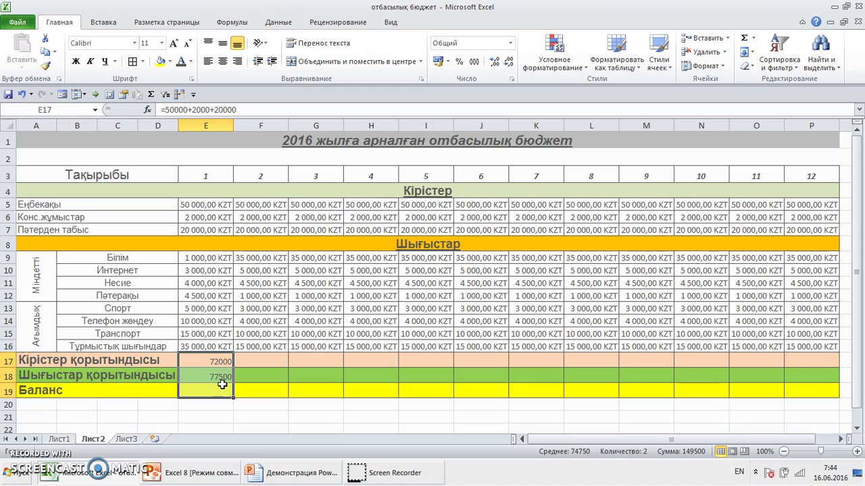
key("Delete")
Step: Total the first month's income in cell E17 with the cell-reference formula =E5+E6+E7
left_click(222, 361)
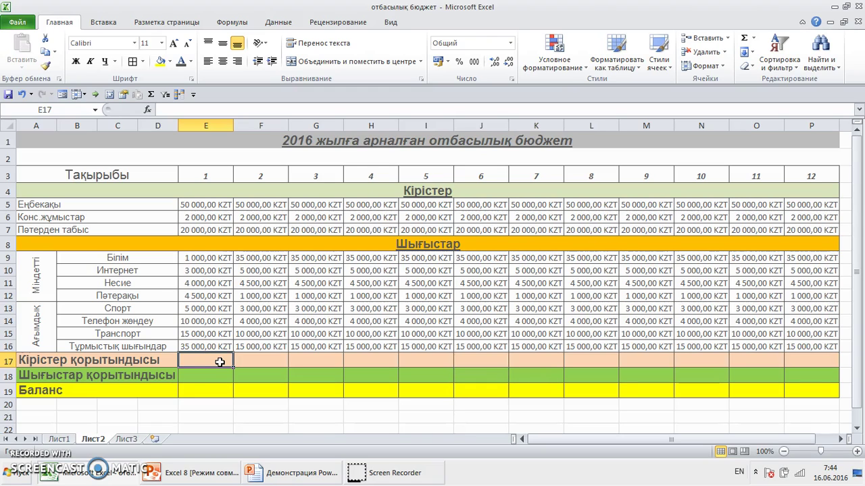
type("=")
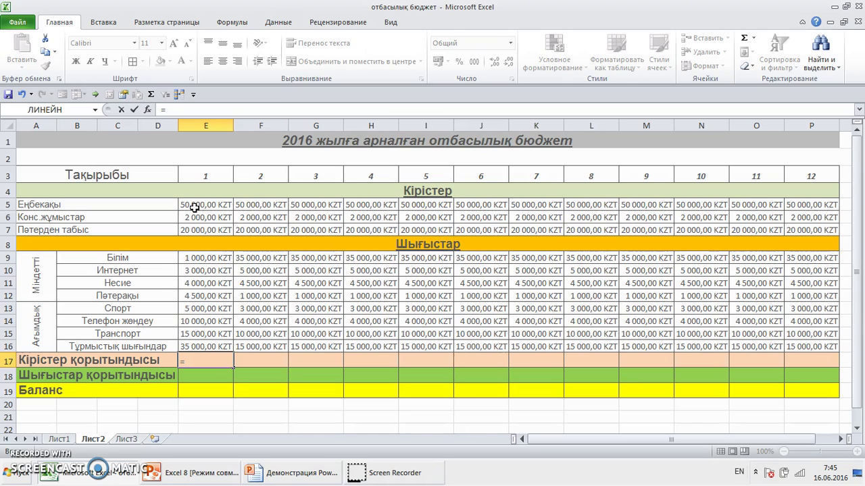
left_click(195, 207)
left_click(188, 363)
type("+")
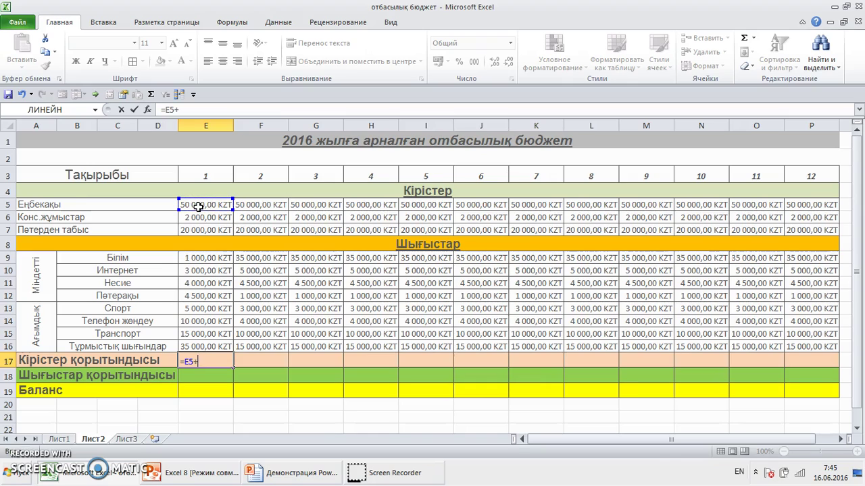
left_click(199, 219)
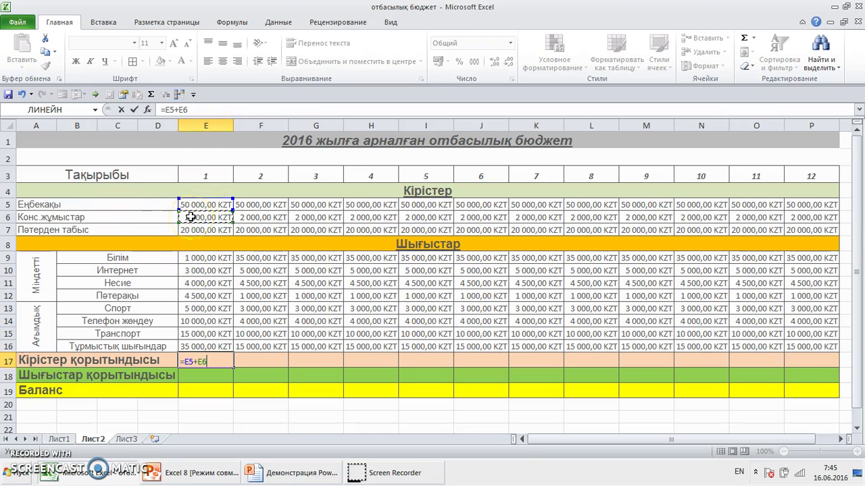
left_click(214, 358)
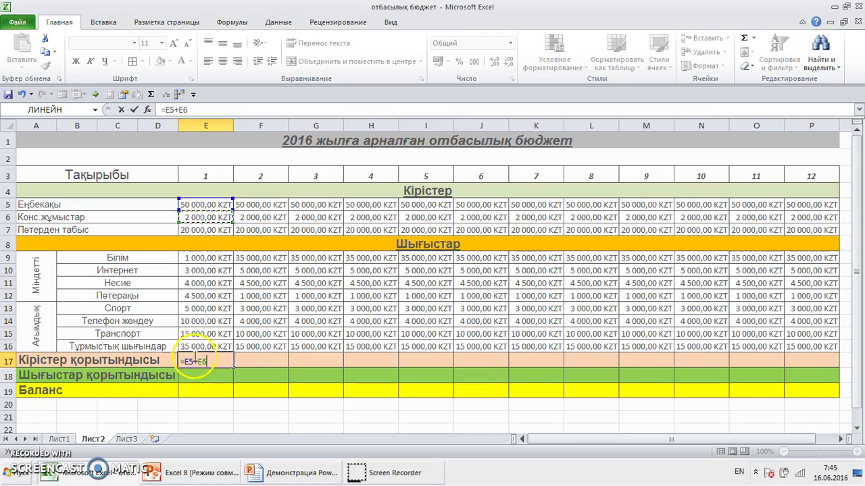
type("+")
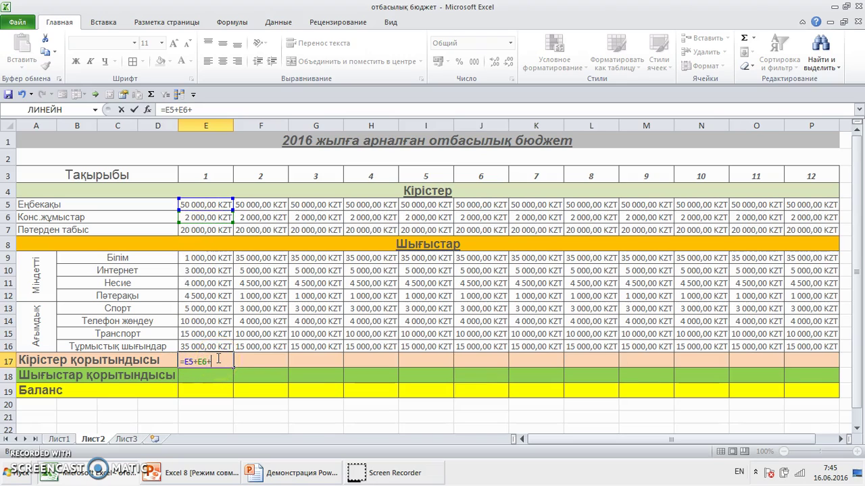
left_click(194, 230)
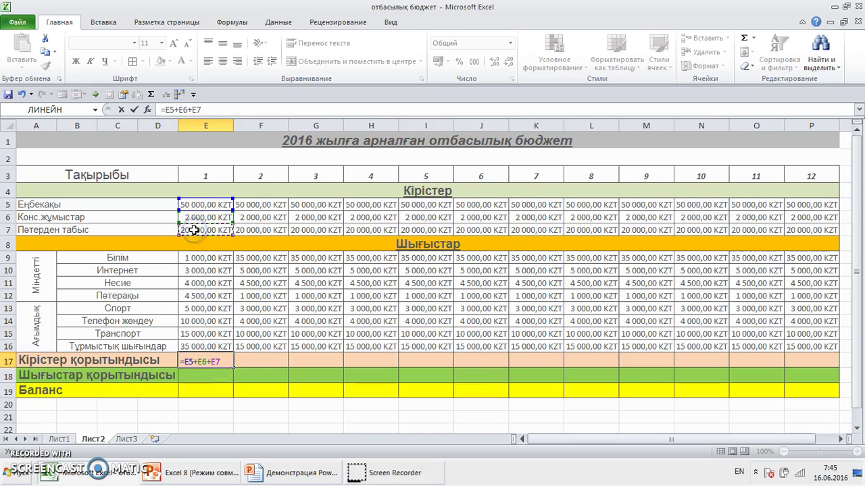
left_click(199, 362)
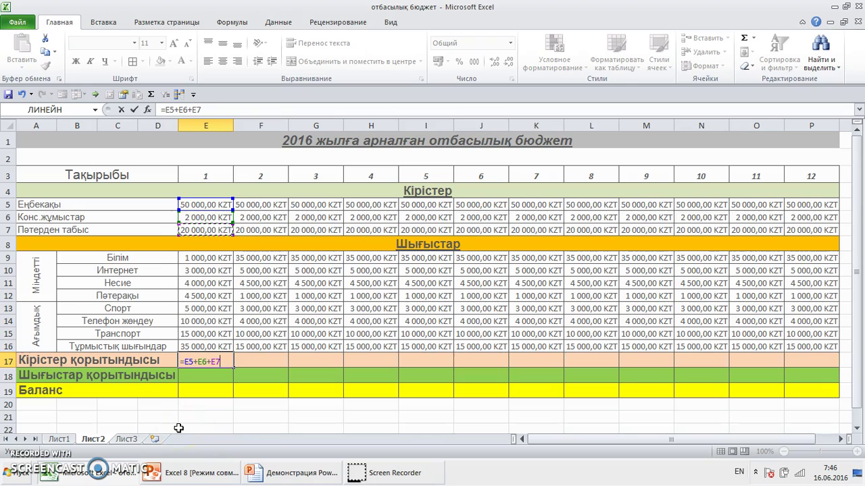
key("Return")
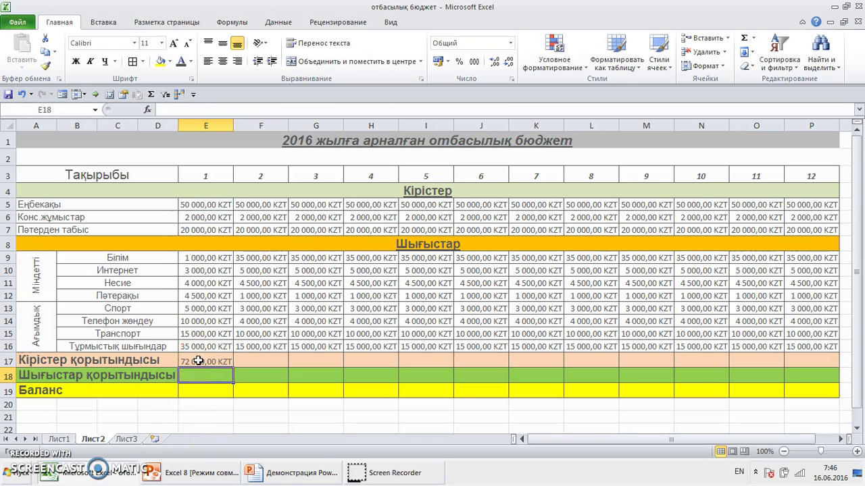
Step: Delete the cell-reference formula from the first month's income total in E17
left_click(198, 362)
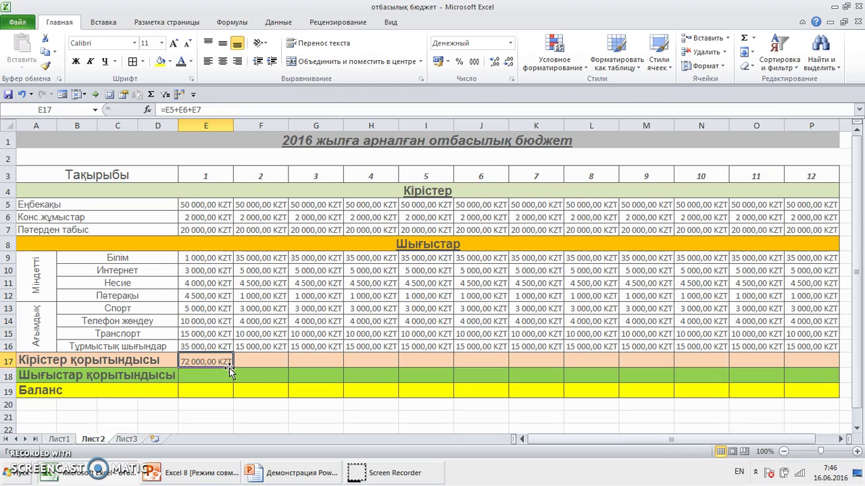
left_click(230, 365)
key("Delete")
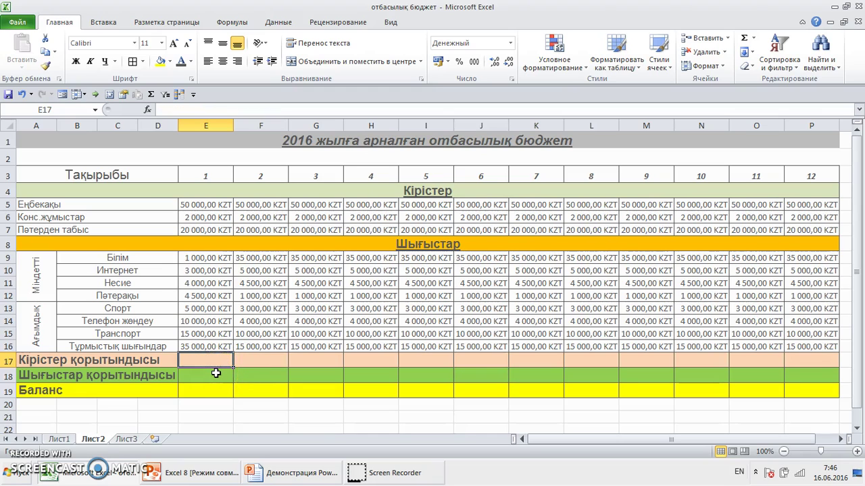
Step: Total the first month's income in cell E17 with AutoSum, changing the summed range to E5:E7
left_click(743, 41)
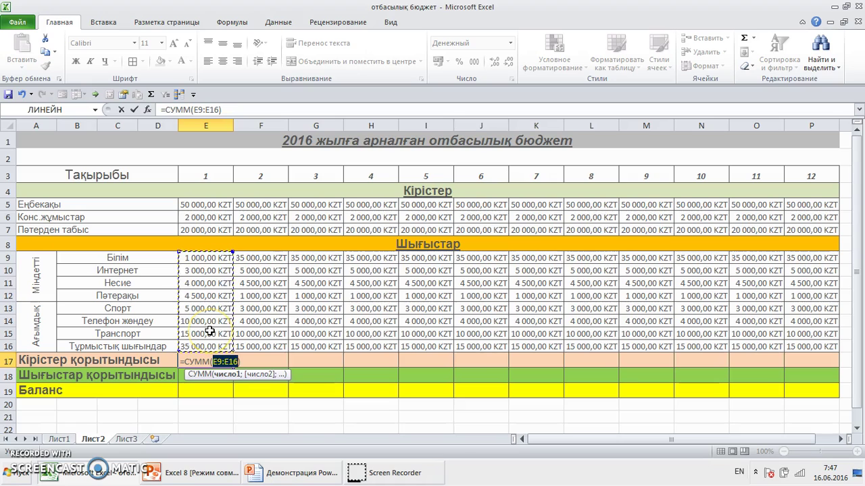
left_click(202, 209)
left_click_drag(202, 209, 201, 228)
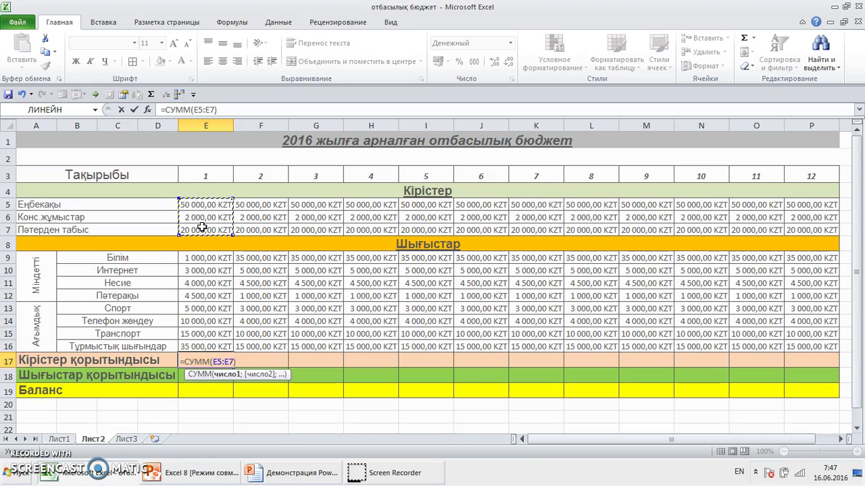
left_click(220, 363)
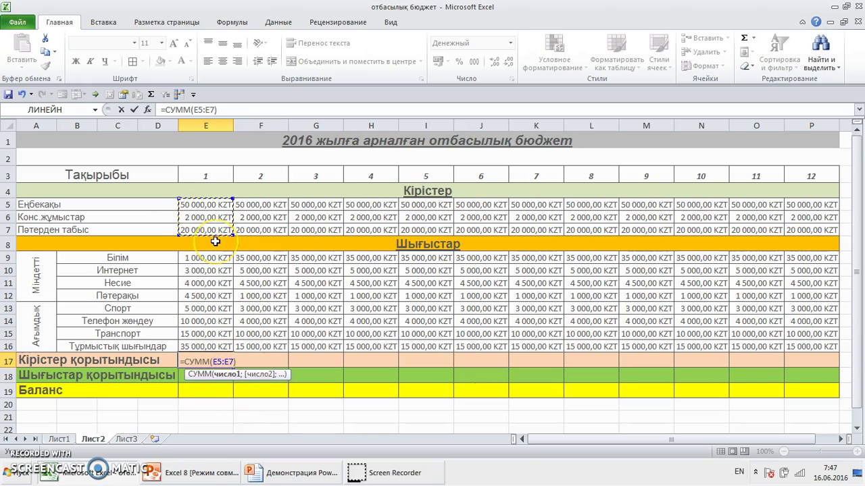
key("Return")
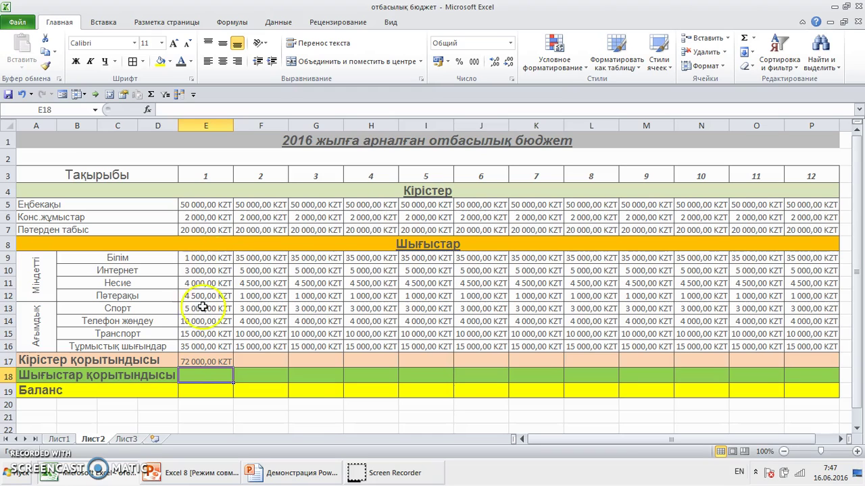
Step: Open the function wizard for cell E18 and look through the recently used functions
left_click(201, 362)
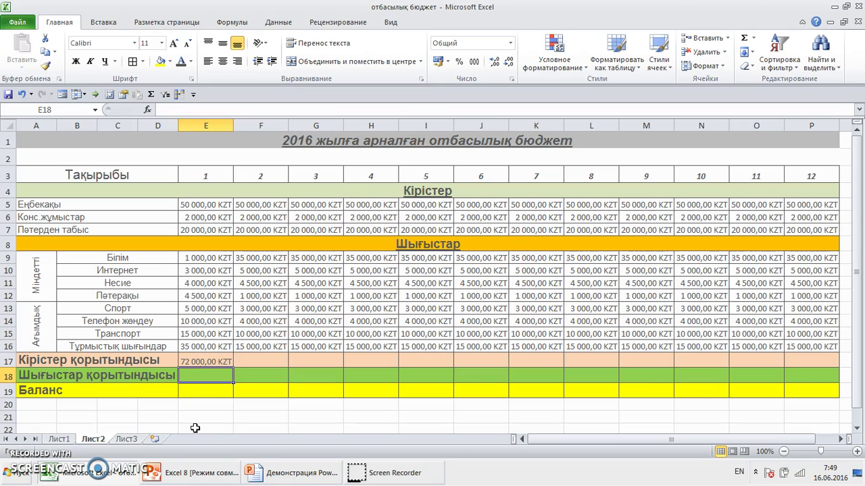
left_click(148, 110)
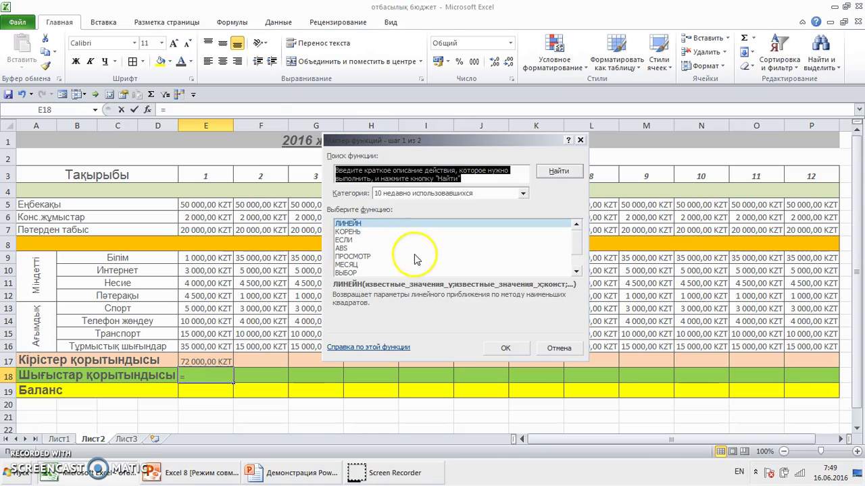
mouse_move(577, 244)
left_mouse_down()
mouse_move(578, 254)
mouse_move(578, 236)
left_mouse_up()
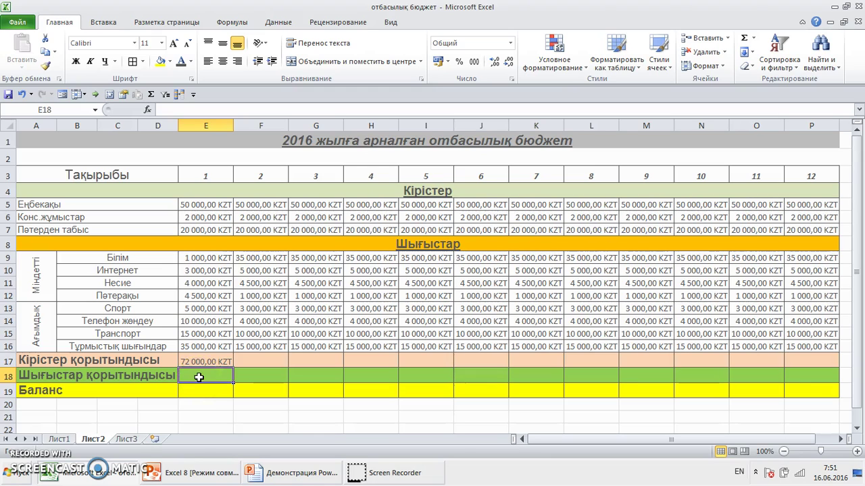
Step: Enter the percentage formula =15000*10% in cell E18
type("=")
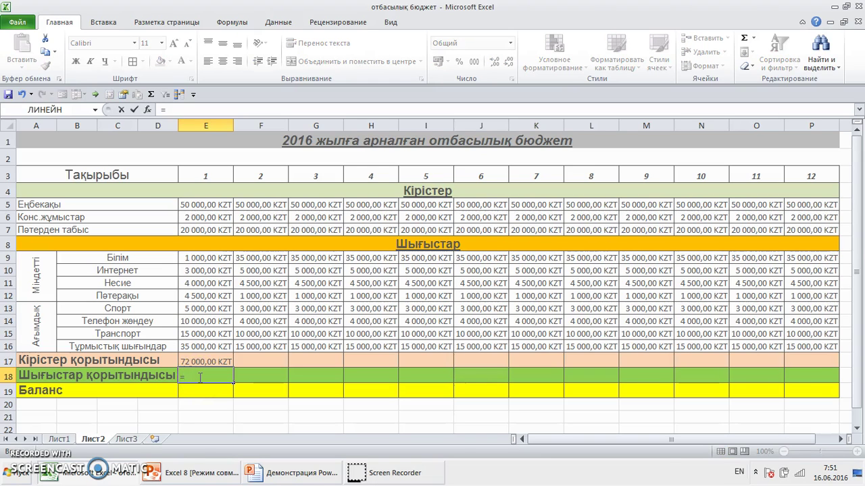
type("15000")
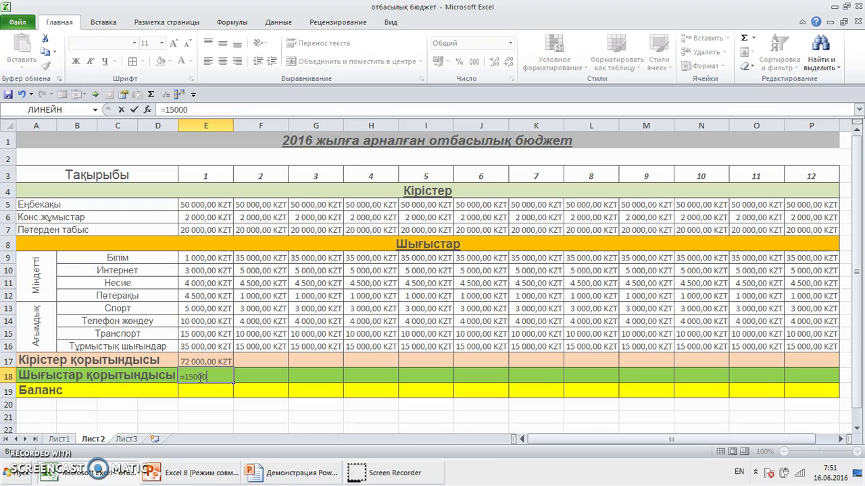
type("*")
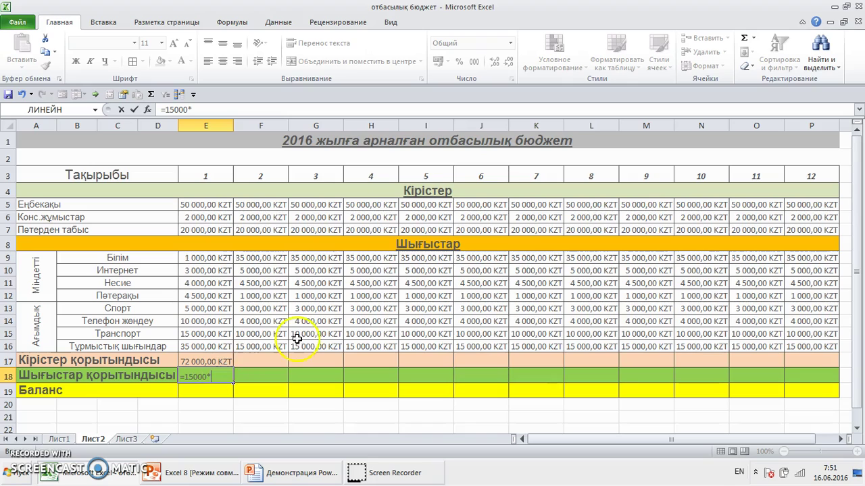
type("10")
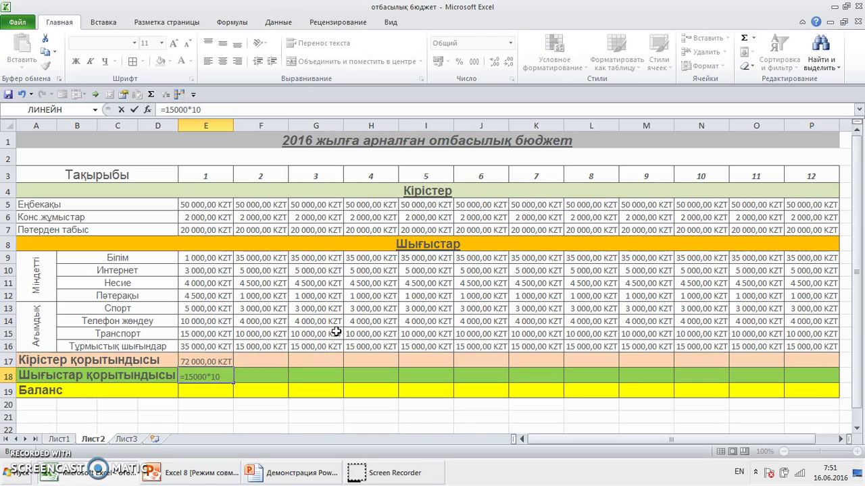
type("%")
key("Return")
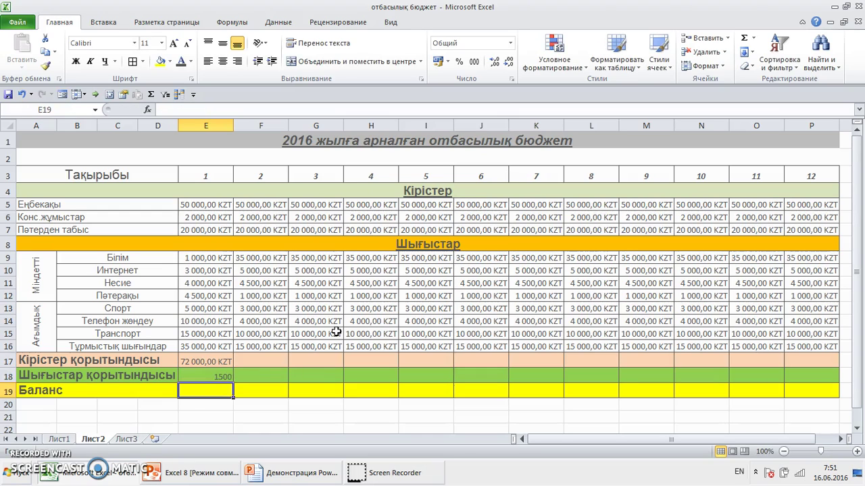
Step: Replace the percentage formula in cell E18 with its decimal equivalent, =15000*0,1
left_click(220, 370)
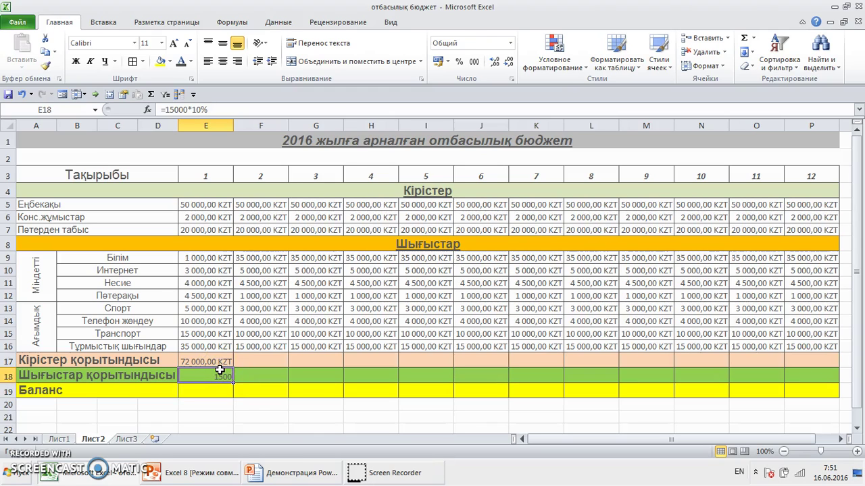
key("Delete")
type("=")
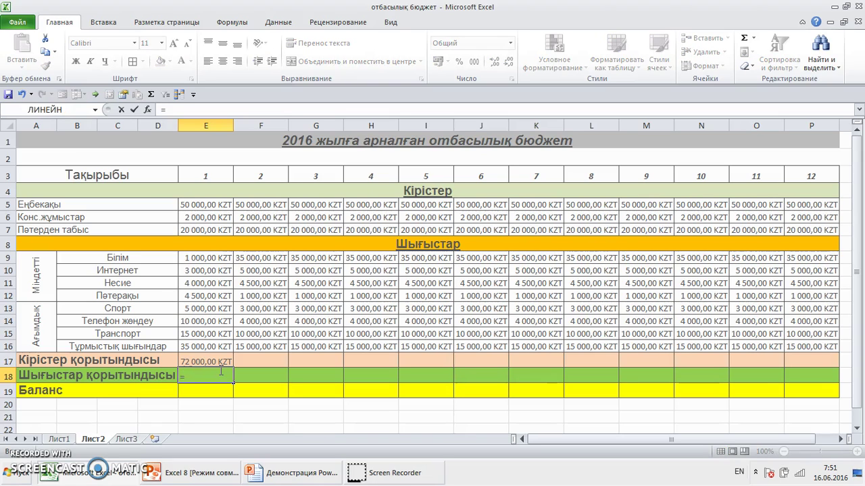
type("15000*0,1")
key("Return")
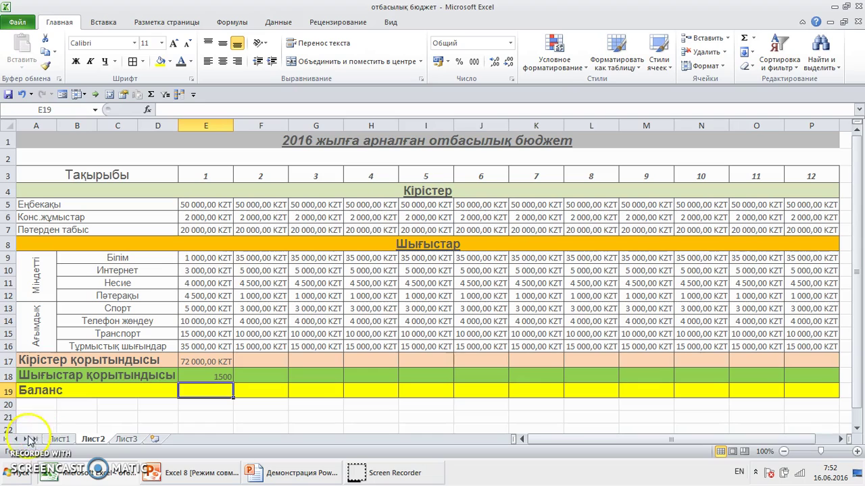
Step: Switch to the PowerPoint slide show with the homework slide
key("alt+Tab")
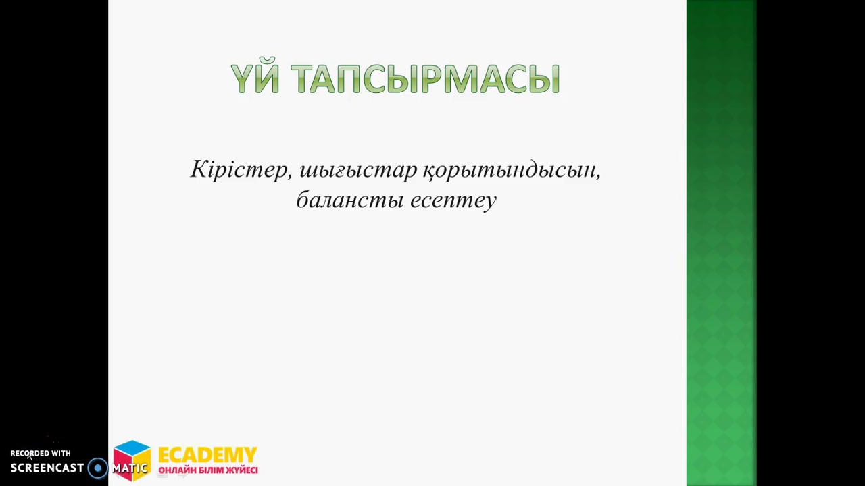